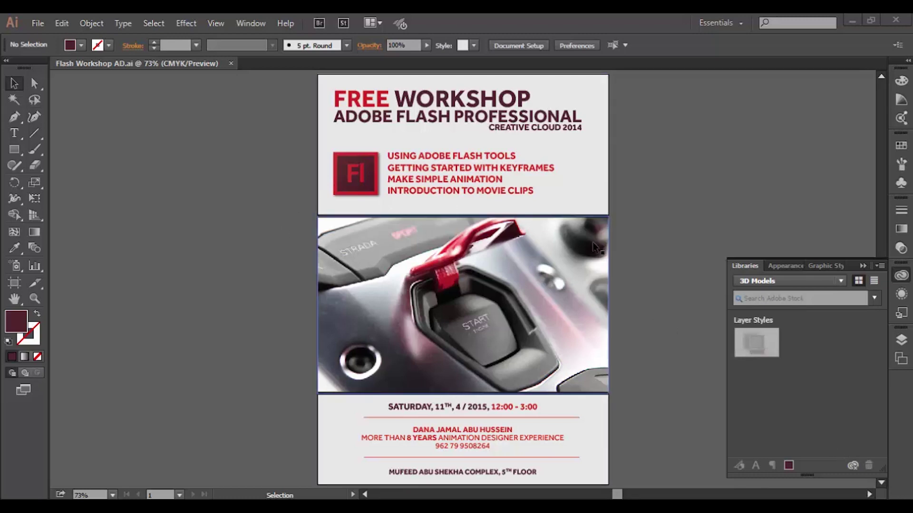
- Open the File menu for the Flash Workshop AD.ai flyer
click(38, 26)
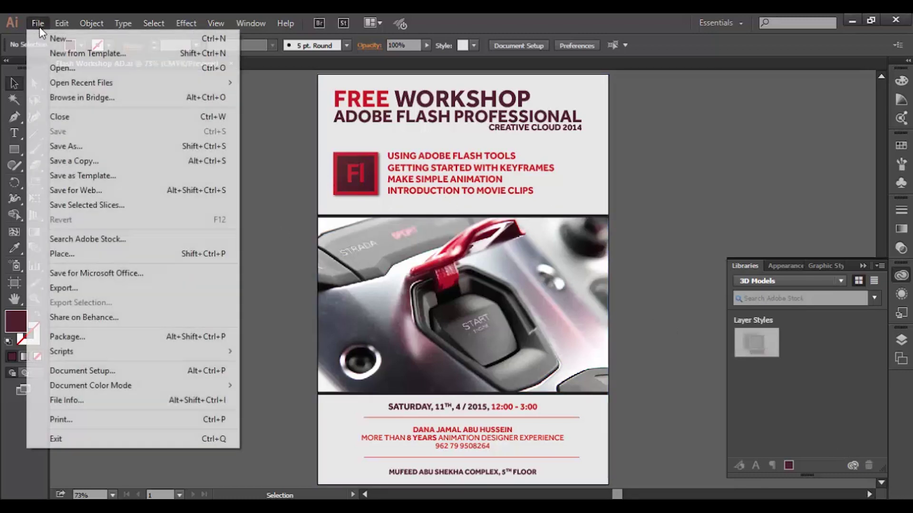
- Save As 'Flash Workshop AD_01' with Save as type Adobe PDF (*.PDF)
click(89, 148)
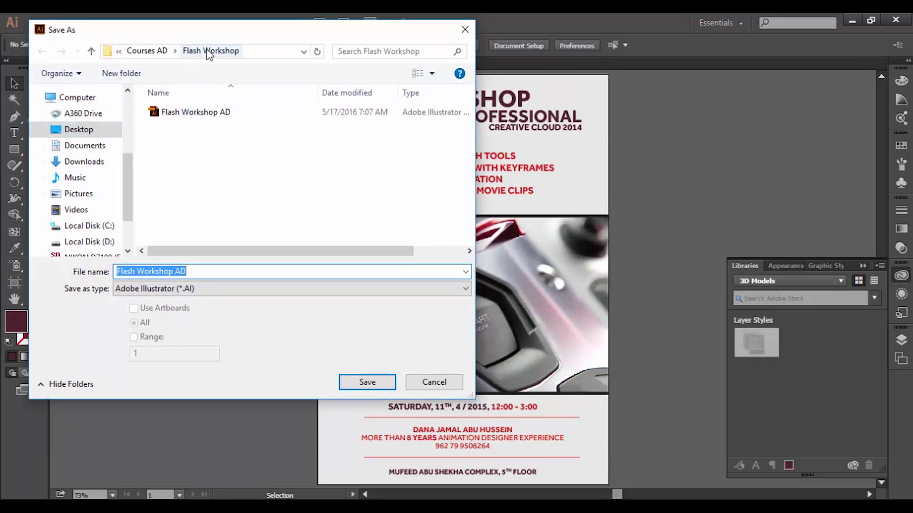
click(202, 271)
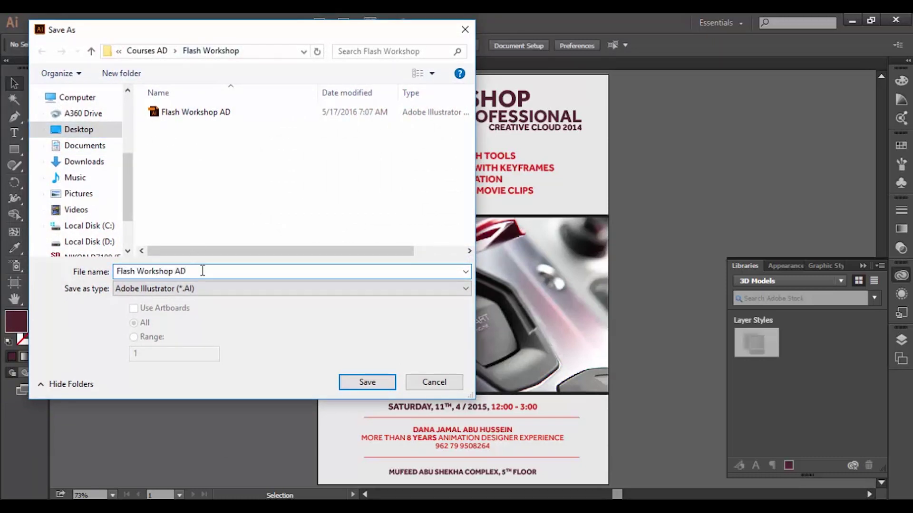
text(_01)
click(267, 287)
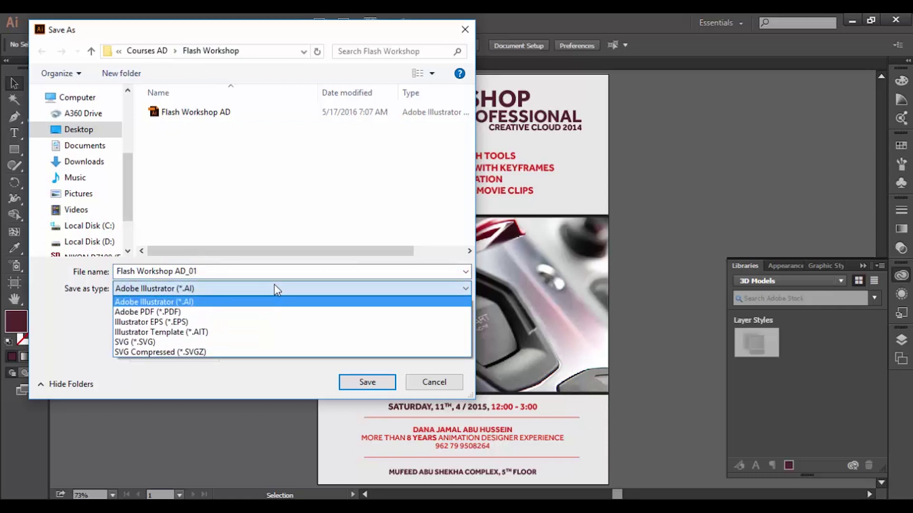
click(179, 311)
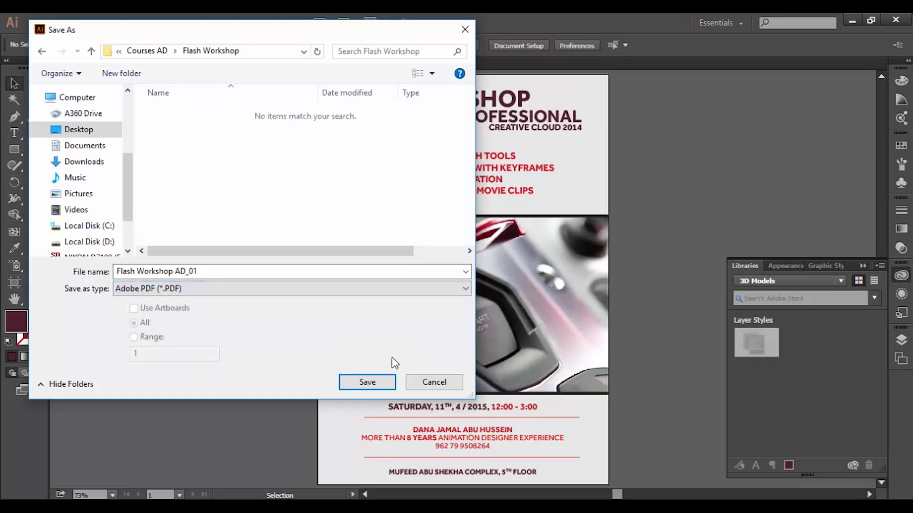
click(376, 385)
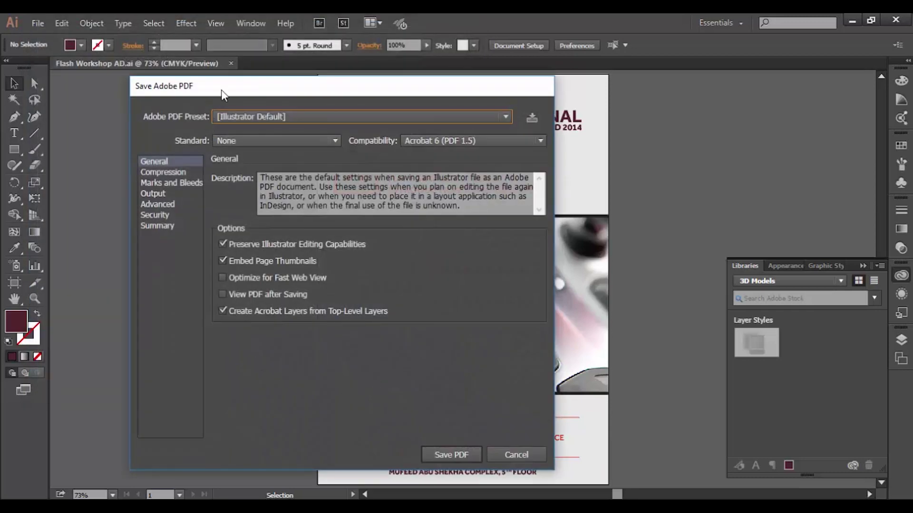
- Reposition the Save Adobe PDF dialog and drop down its Adobe PDF Preset list
drag(221, 88, 295, 52)
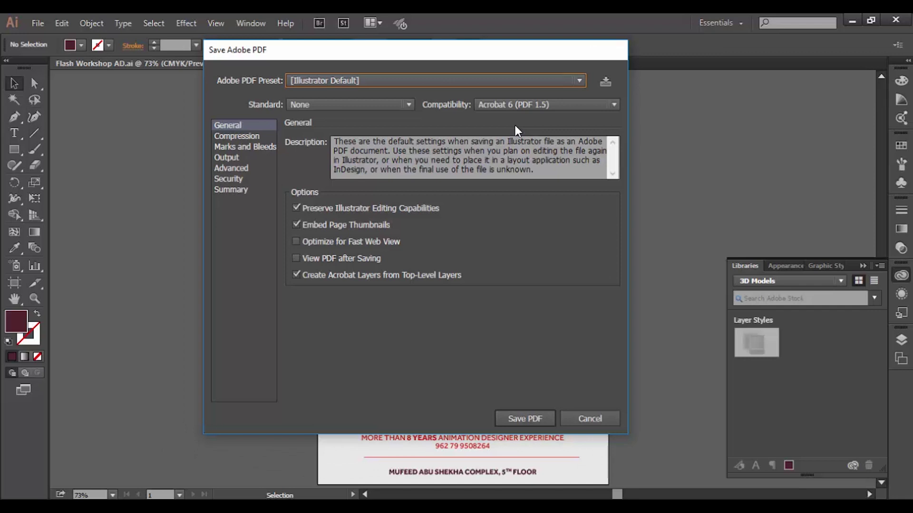
drag(382, 50, 387, 50)
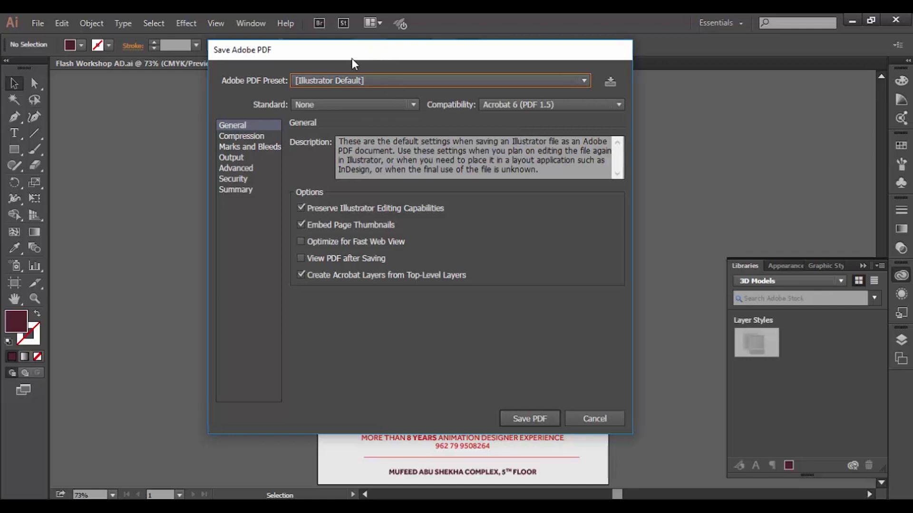
drag(218, 65, 396, 101)
drag(474, 102, 602, 96)
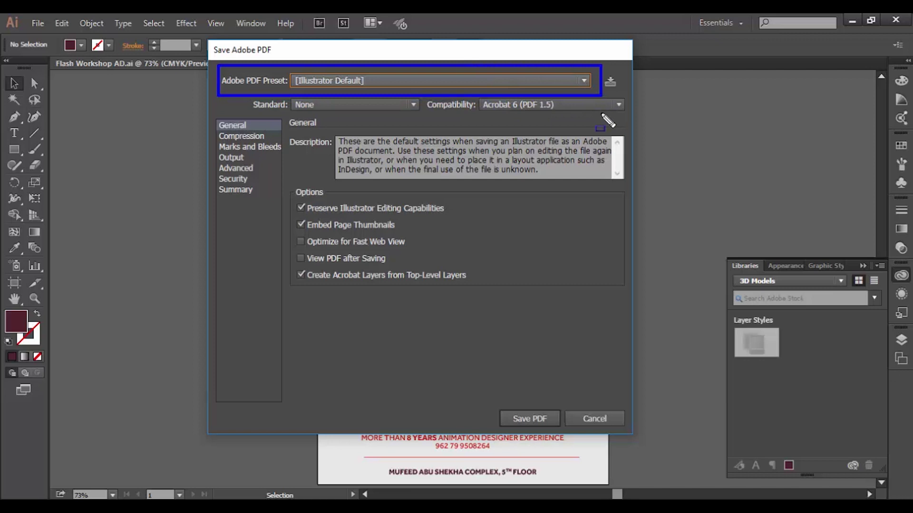
click(400, 81)
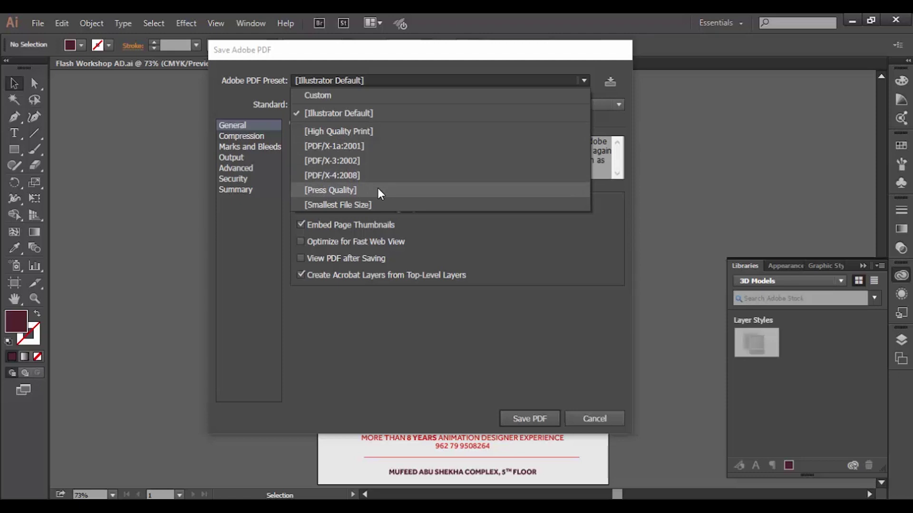
- Close the preset list, leaving Illustrator Default selected
click(247, 158)
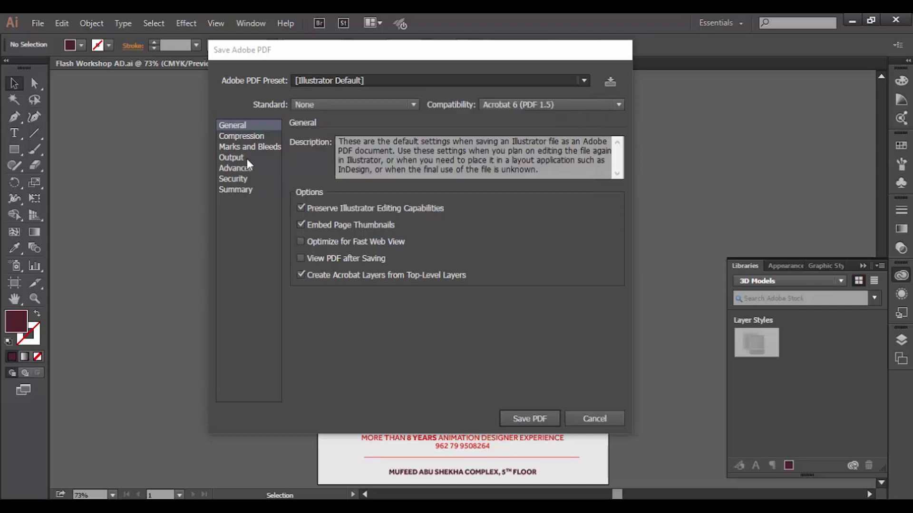
- View Output settings and switch the preset to [High Quality Print], then reopen the preset list
click(246, 159)
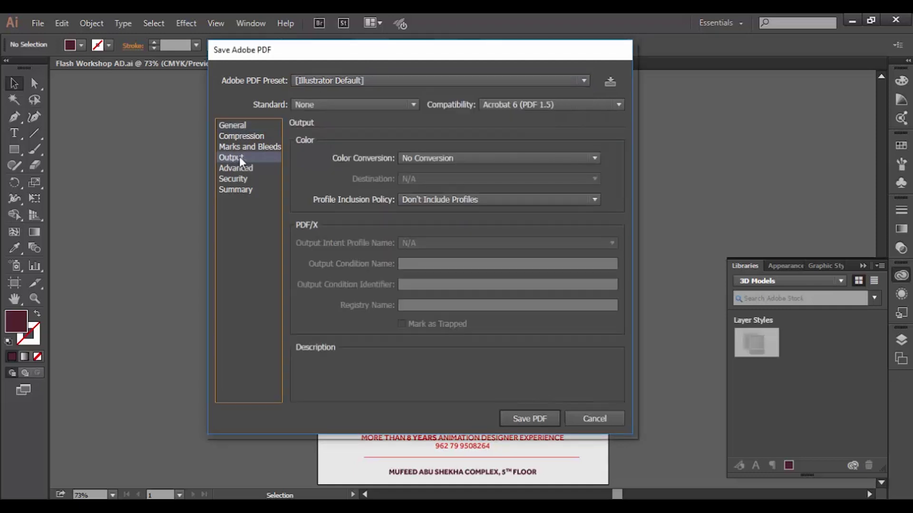
click(364, 82)
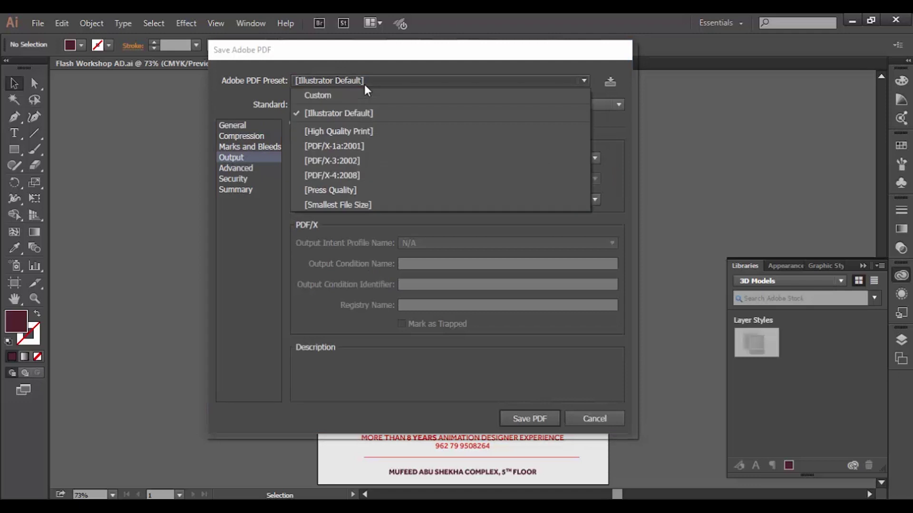
click(346, 132)
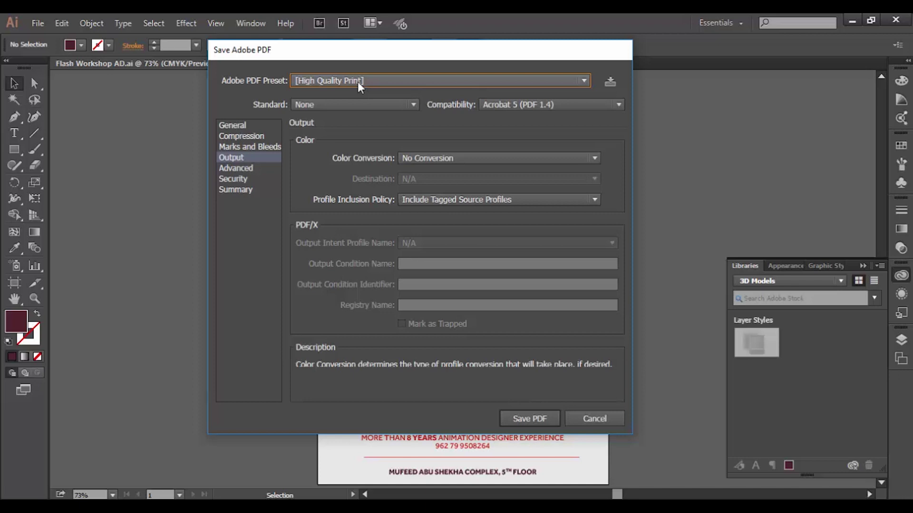
click(343, 81)
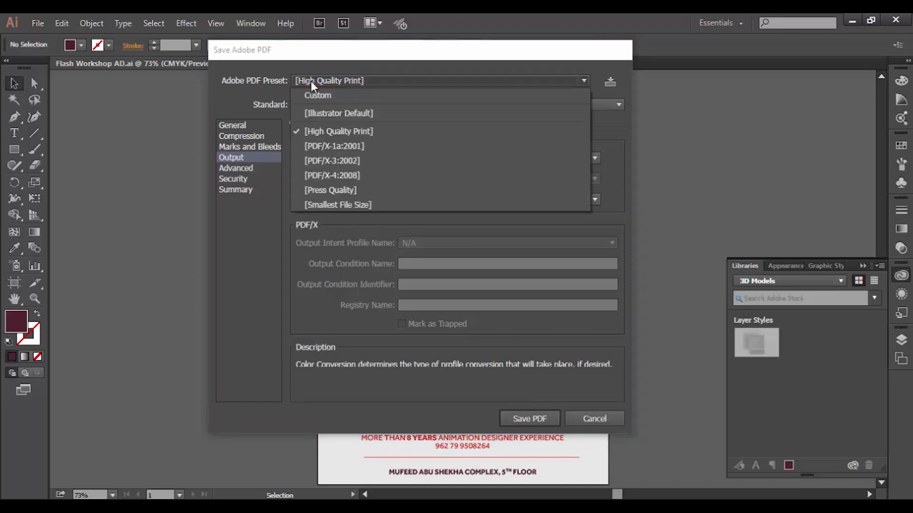
- Pick [Press Quality], then [Smallest File Size] as the PDF preset and close the list
click(325, 192)
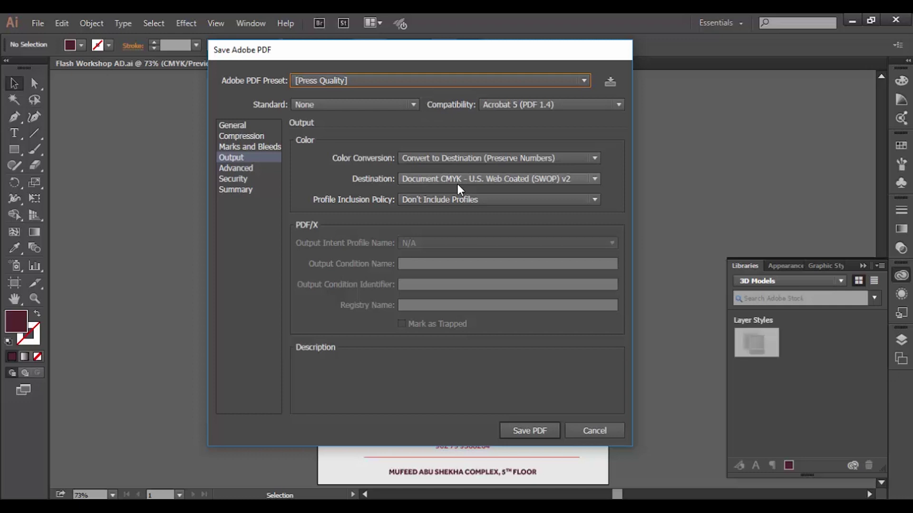
click(418, 82)
click(360, 205)
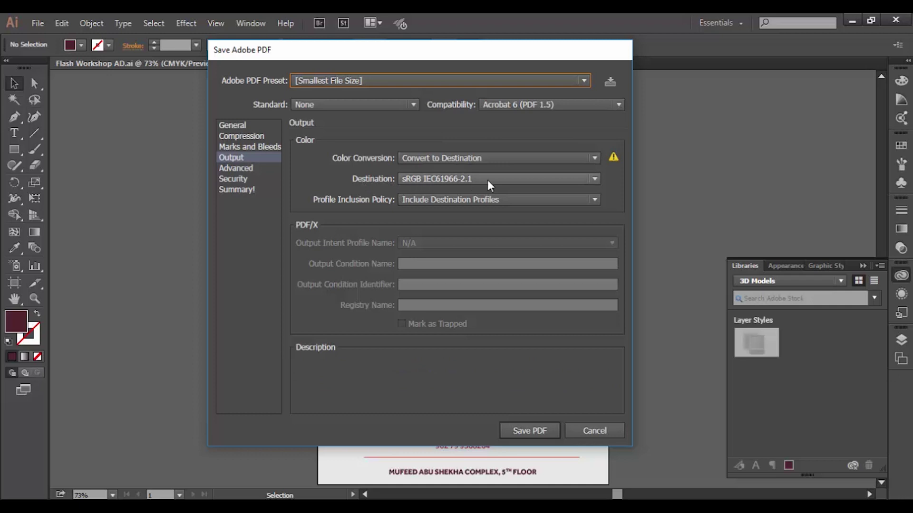
click(331, 81)
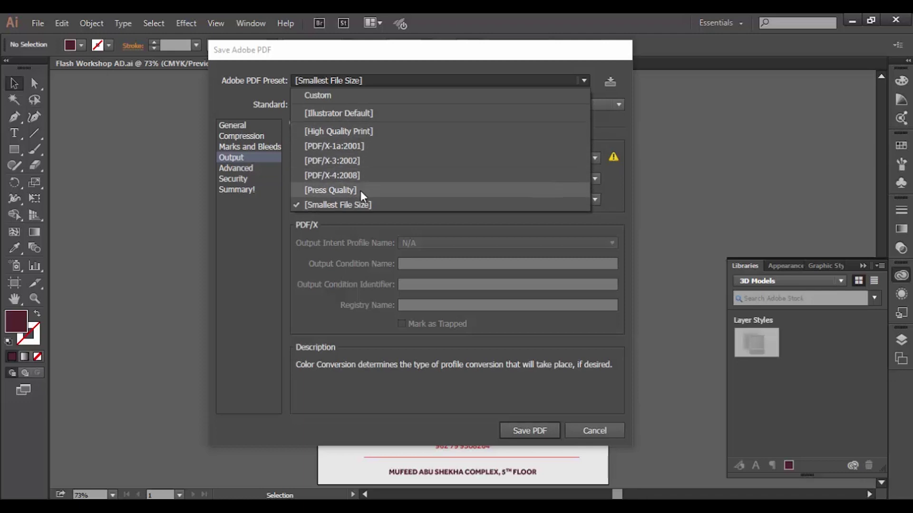
click(391, 209)
- Move the dialog, check General options for Smallest File Size, then view Marks and Bleeds
mouse_move(363, 59)
mouse_down()
mouse_move(395, 97)
mouse_move(394, 39)
mouse_up()
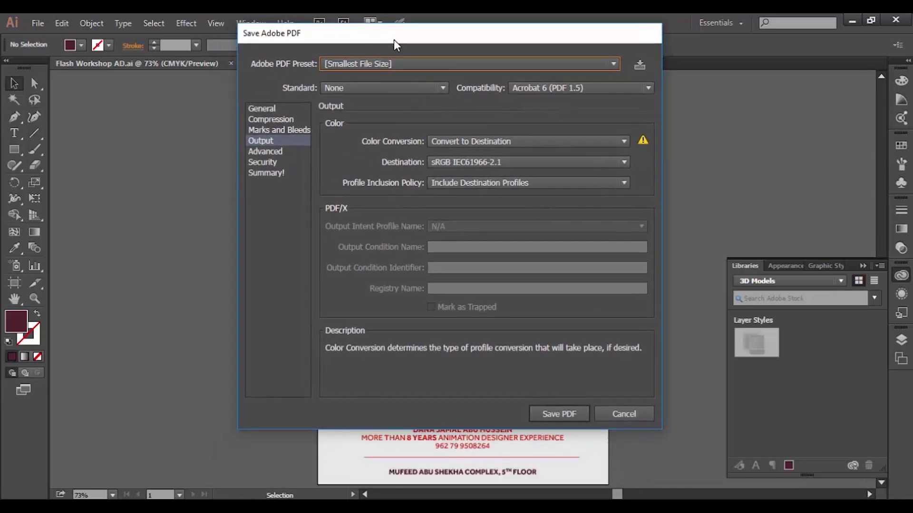
click(271, 110)
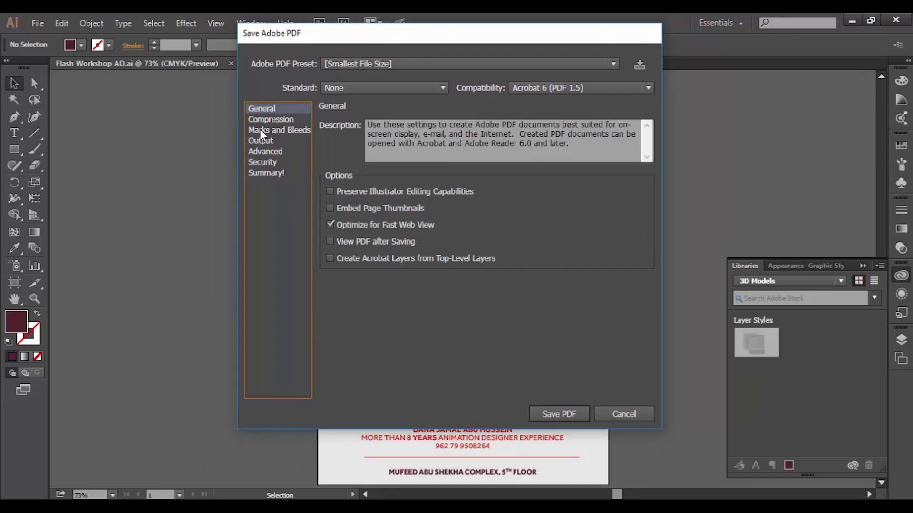
click(261, 130)
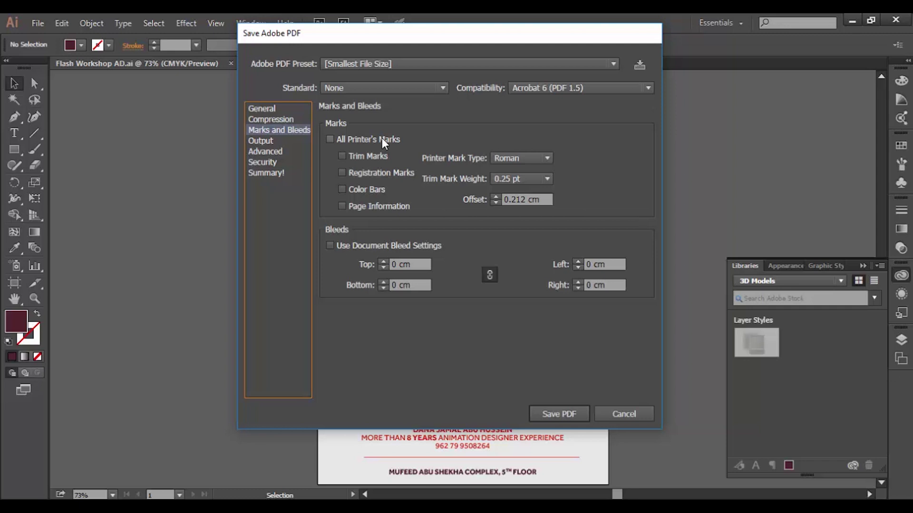
- Show the Security panel of the Save Adobe PDF dialog
click(267, 169)
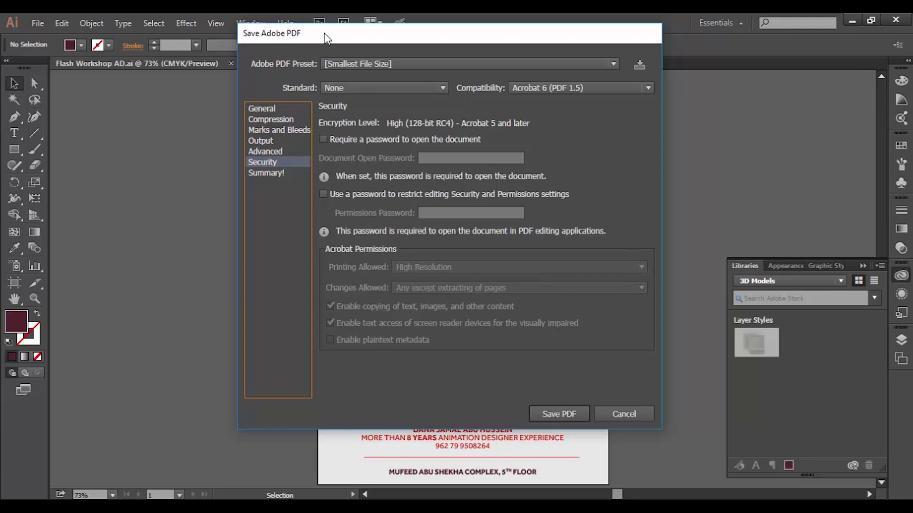
drag(330, 40, 321, 44)
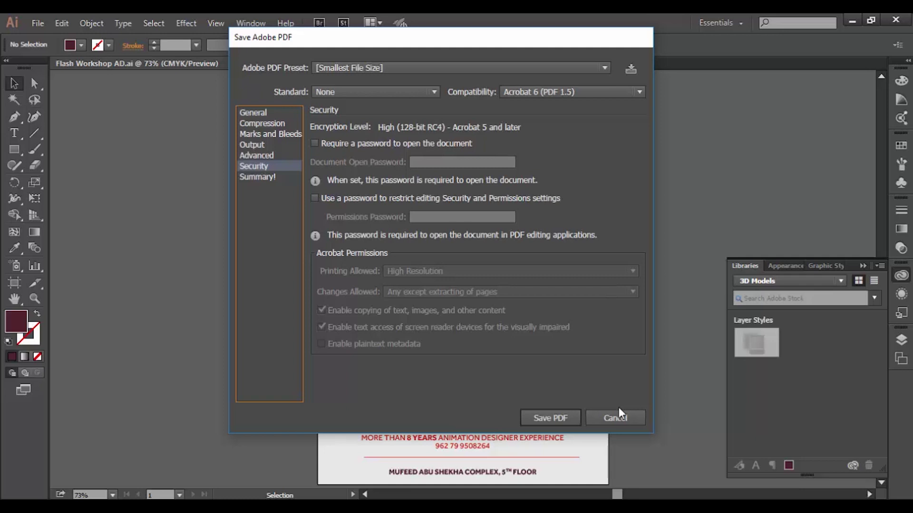
drag(430, 38, 439, 49)
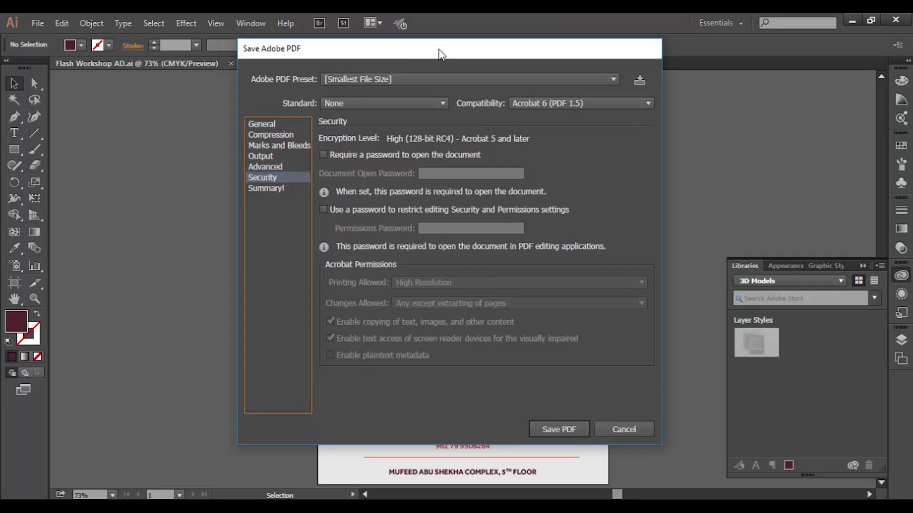